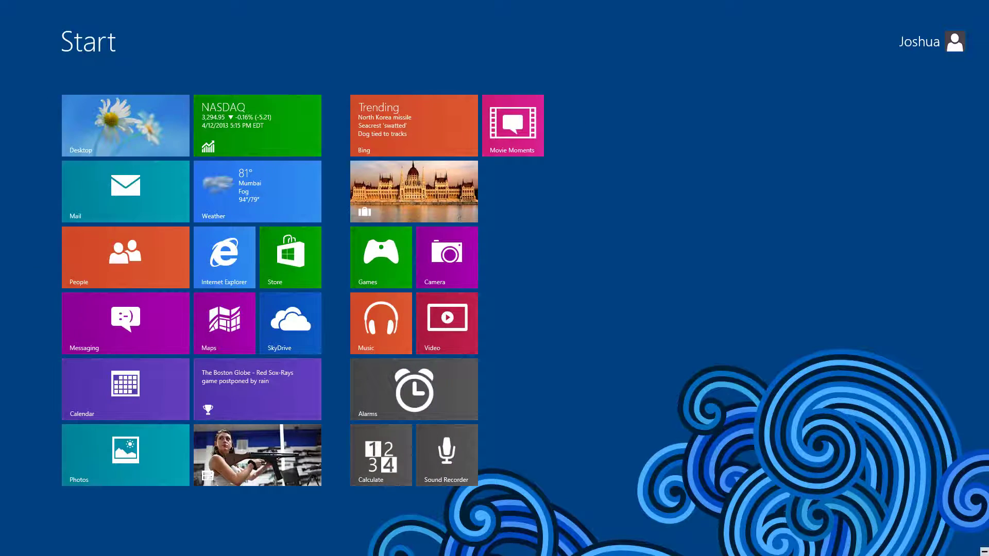
Step: Open PC settings on the Lock screen page from the Settings charm
mouse_move(984, 552)
left_click(965, 380)
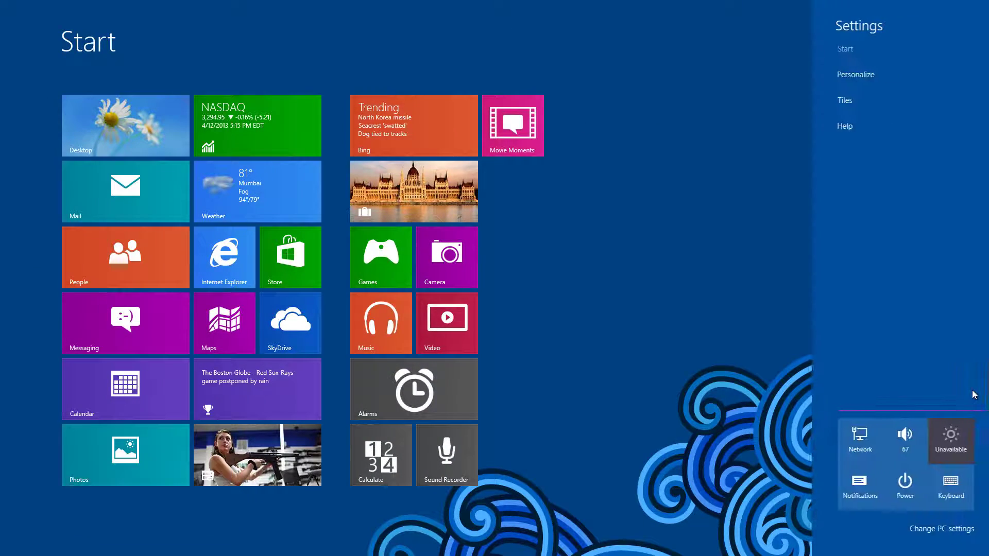
left_click(922, 529)
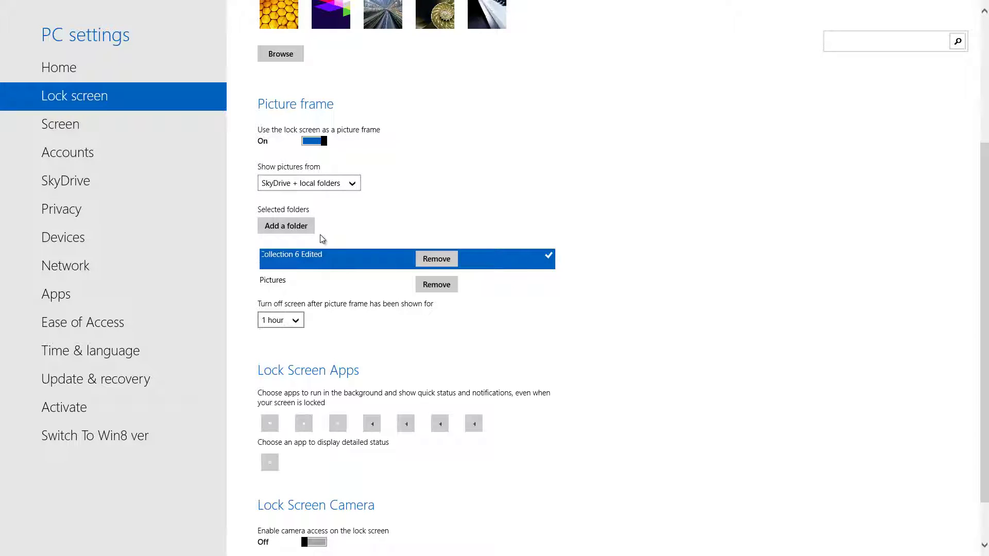
Step: Select the Collection 6 Edited folder and turn the picture-frame slideshow off and back on
left_click(297, 263)
left_click(312, 141)
left_click(315, 264)
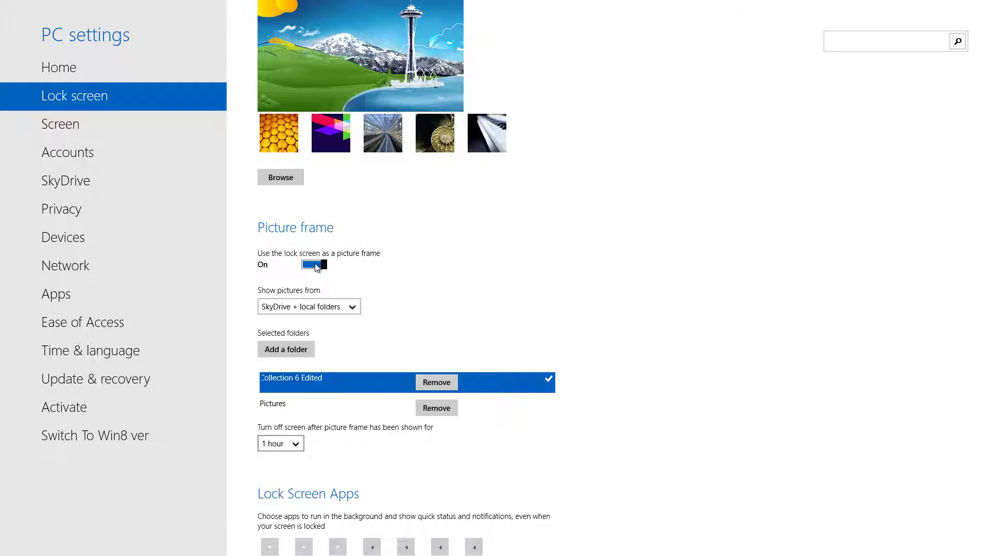
Step: Leave the picture-frame 'Turn off screen after' time at 1 hour
scroll(528, 382, "down", 3)
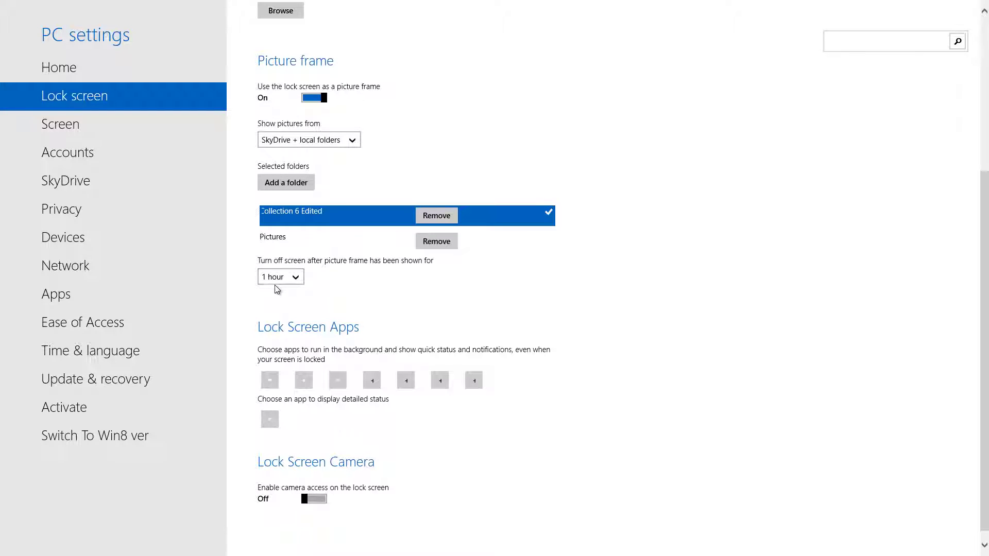
left_click(286, 278)
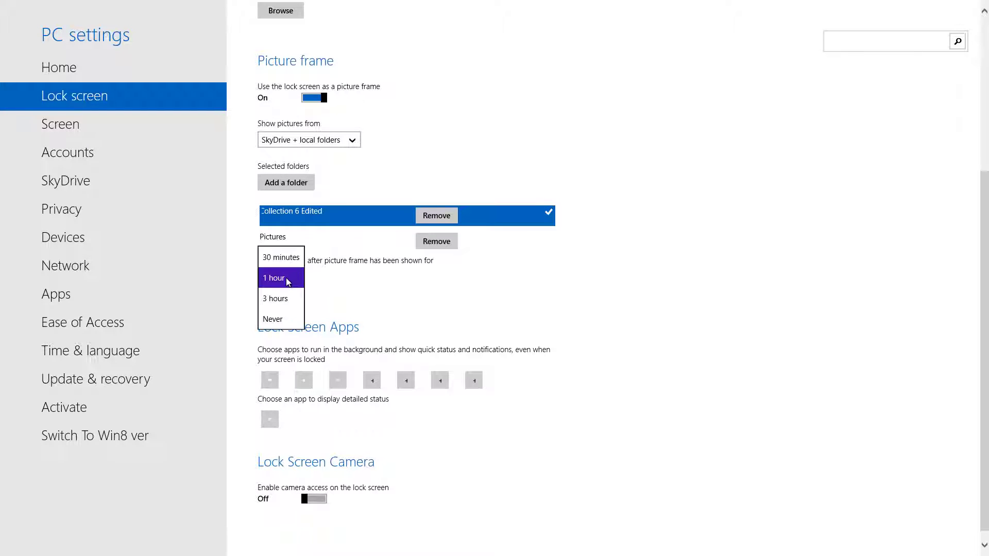
left_click(377, 295)
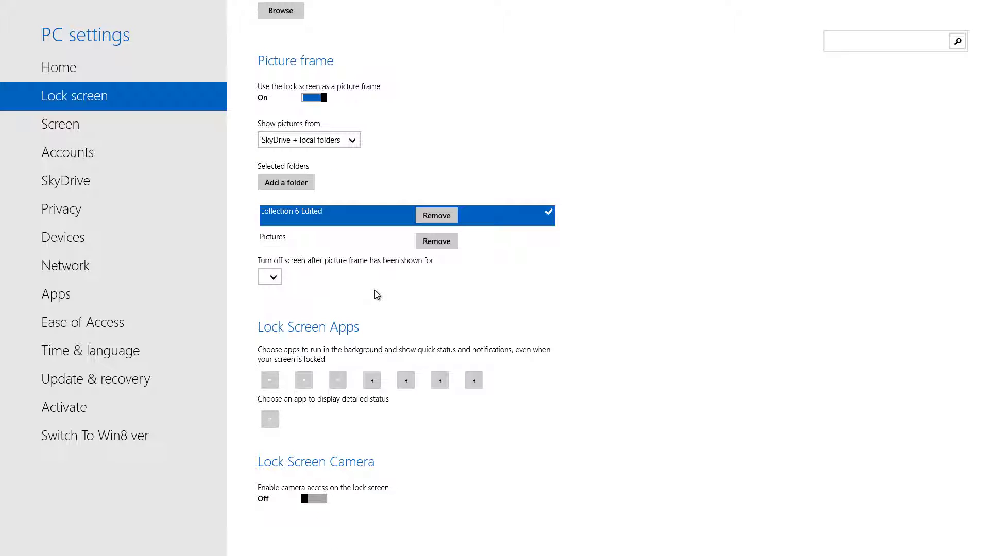
scroll(675, 250, "up", 5)
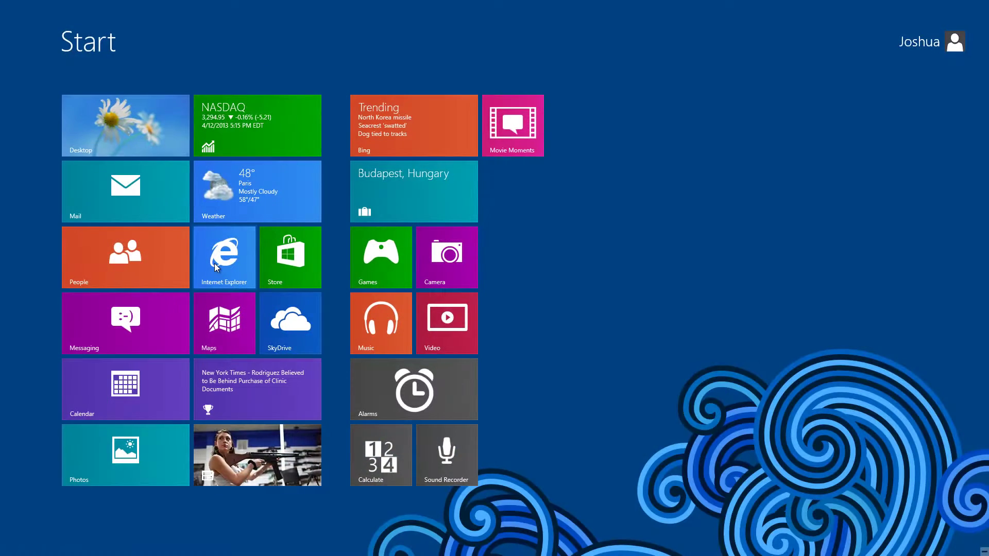
Step: Switch to the desktop and close the LockScreenContent Server error message
left_click(70, 135)
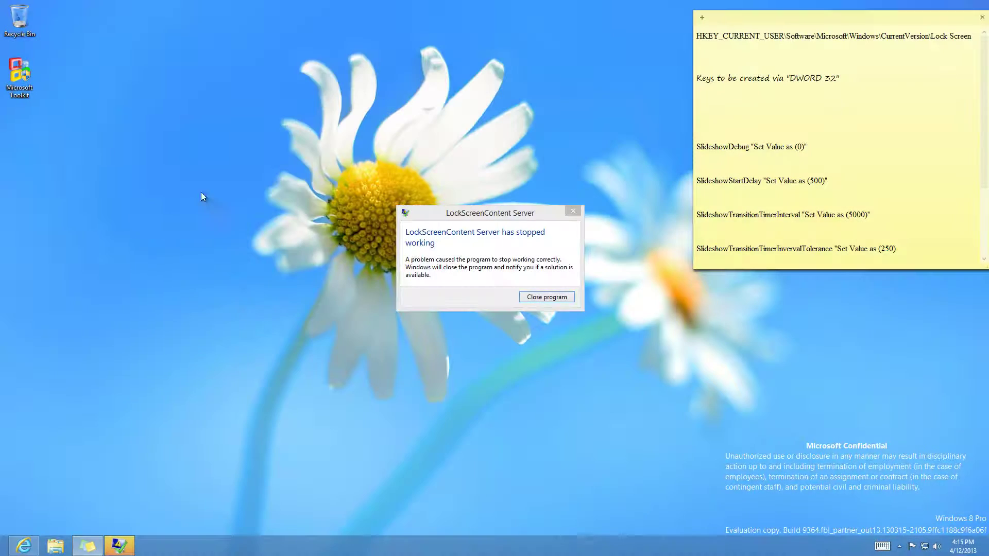
left_click(546, 297)
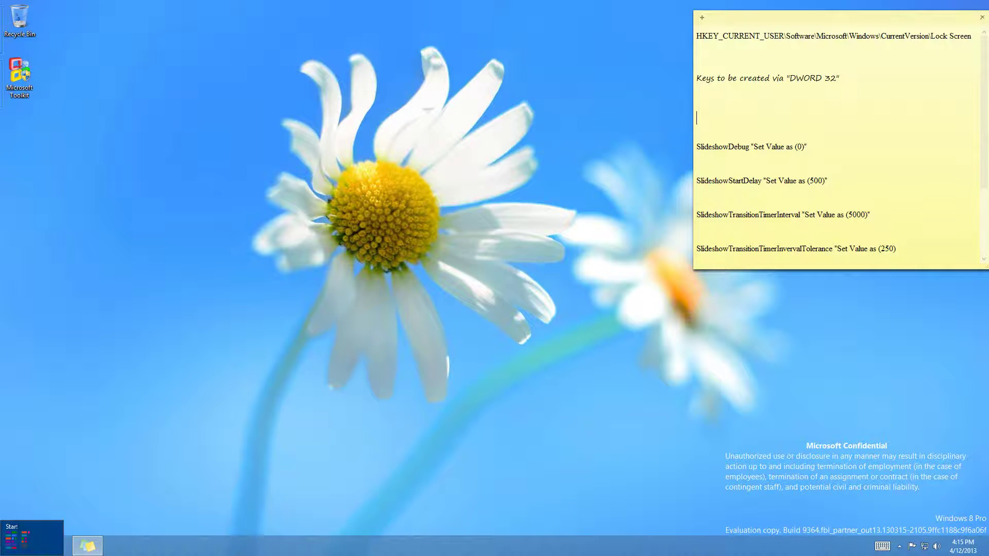
left_click(29, 550)
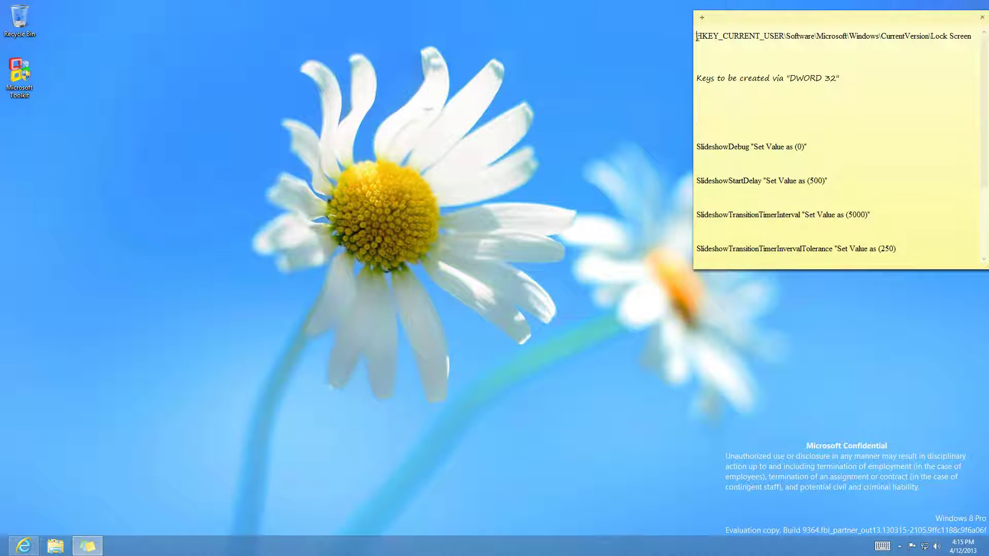
Step: Highlight the registry path noted in the desktop sticky note, then go to Start
left_click_drag(698, 38, 977, 37)
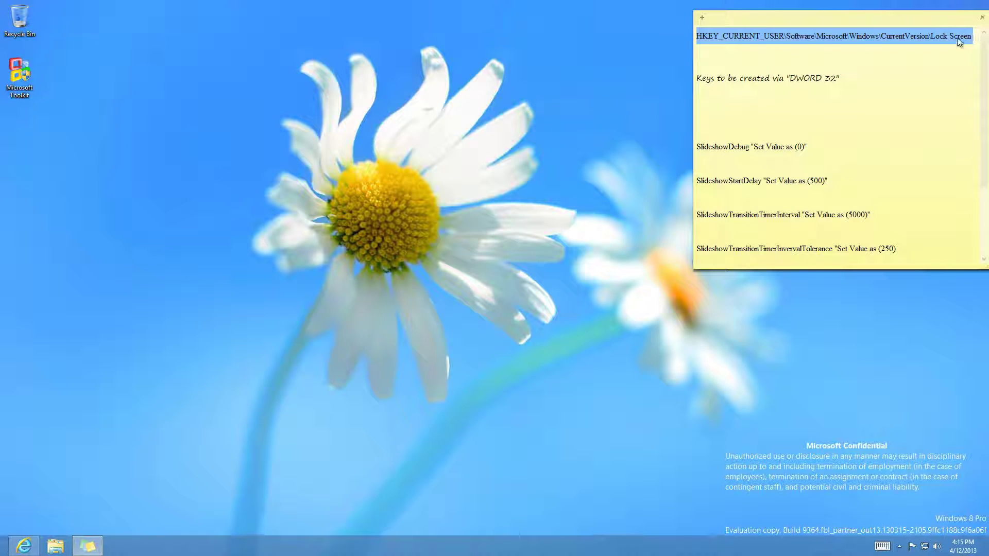
left_click(957, 38)
key("super")
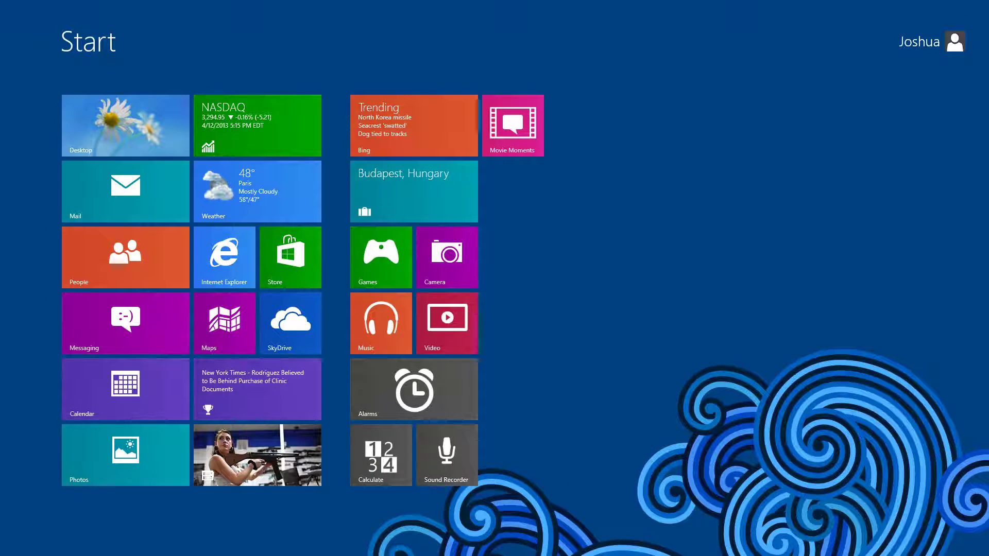
Step: Launch regedit and expand HKEY_CURRENT_USER\Software\Microsoft
type("regedit")
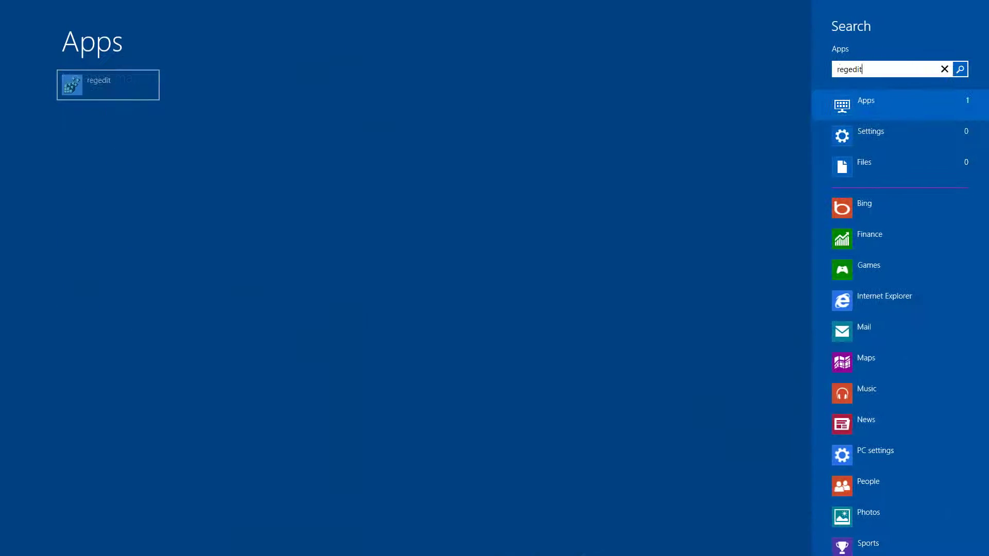
key("Return")
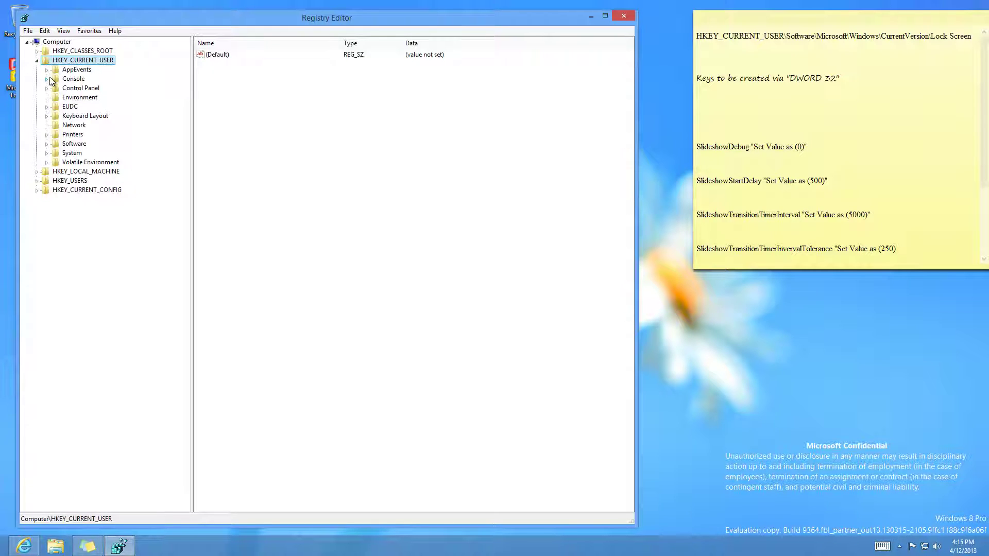
left_click(52, 144)
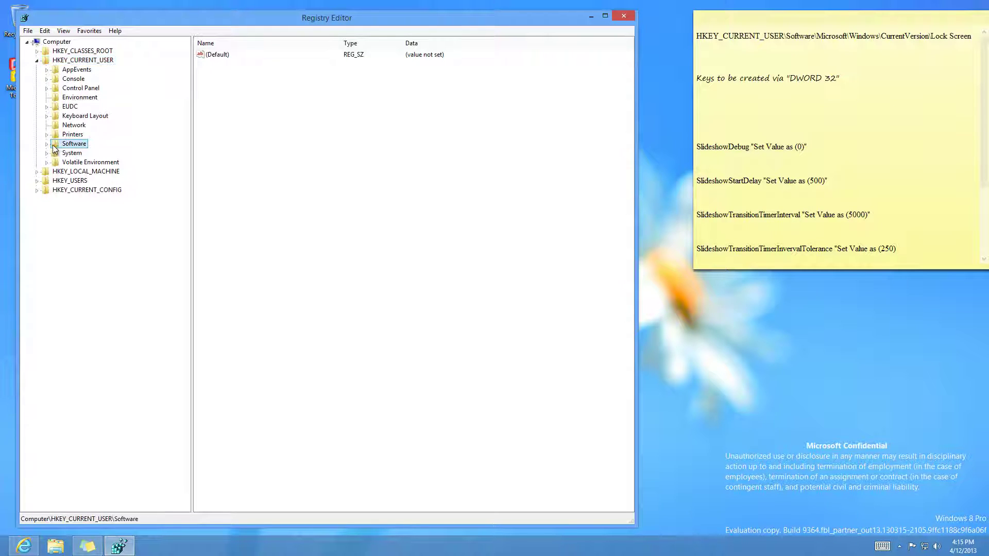
left_click(46, 143)
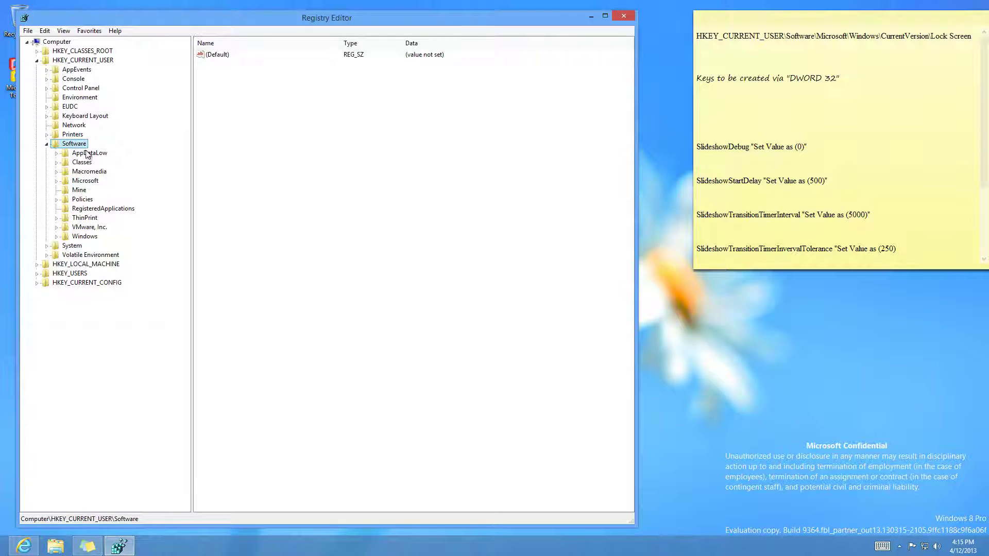
double_click(66, 181)
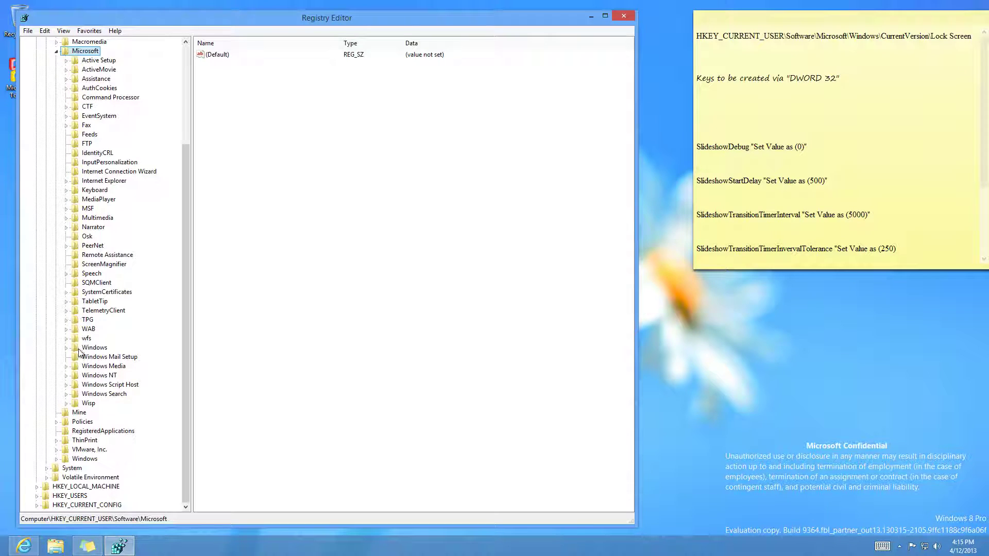
Step: Expand Windows\CurrentVersion and open the Lock Screen key to view its values
left_click(85, 349)
left_click(66, 349)
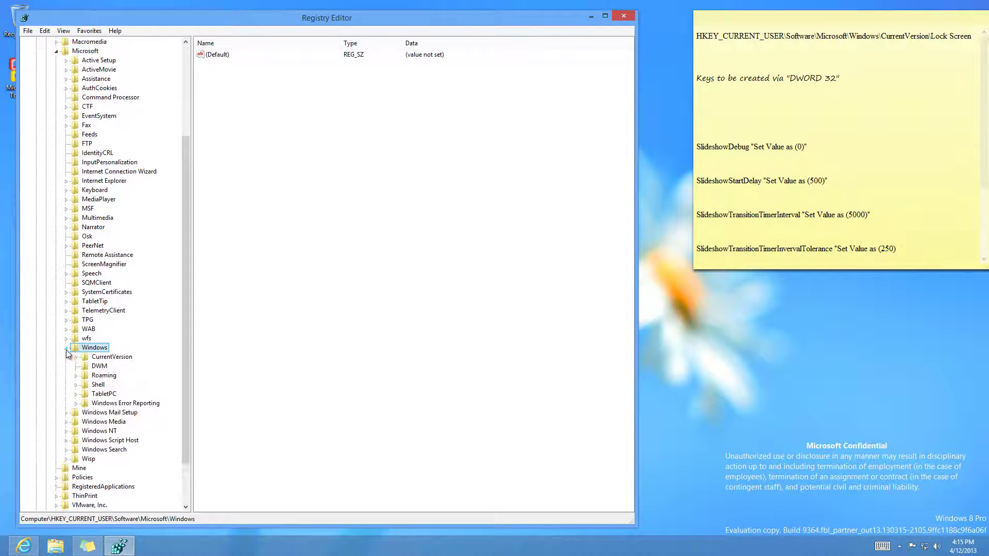
left_click(89, 358)
left_click(76, 357)
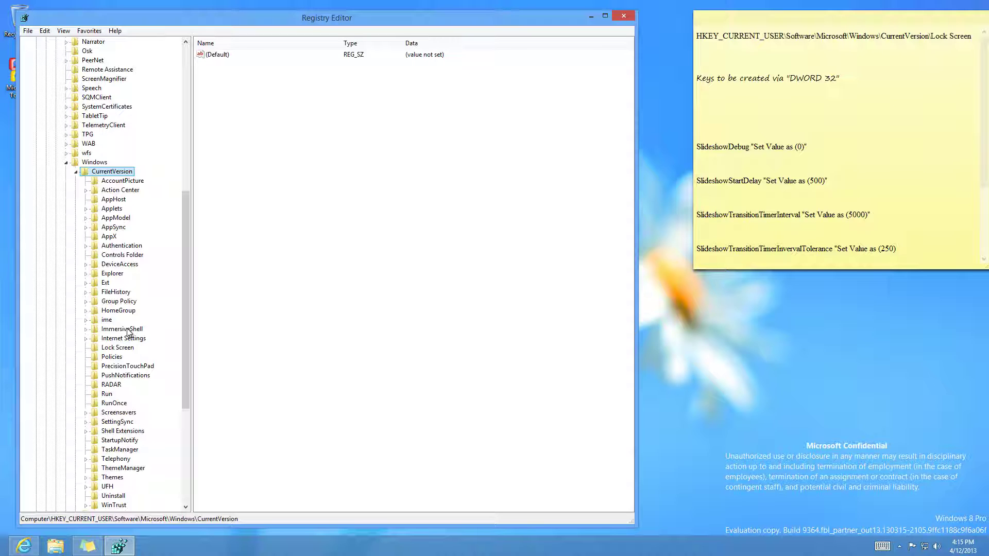
left_click(110, 349)
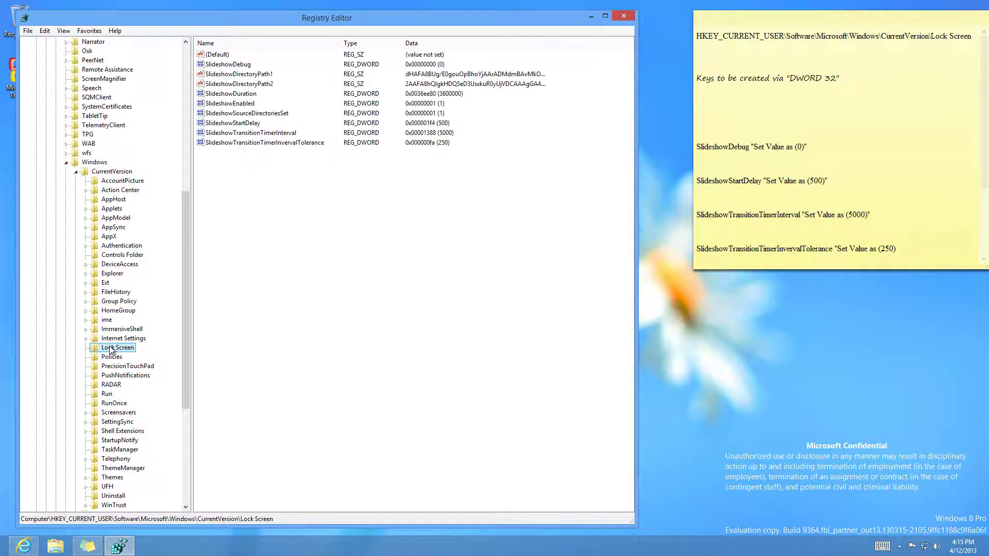
Step: Delete the existing SlideshowTransitionTimerInvervalTolerance value from the Lock Screen key
left_click(703, 149)
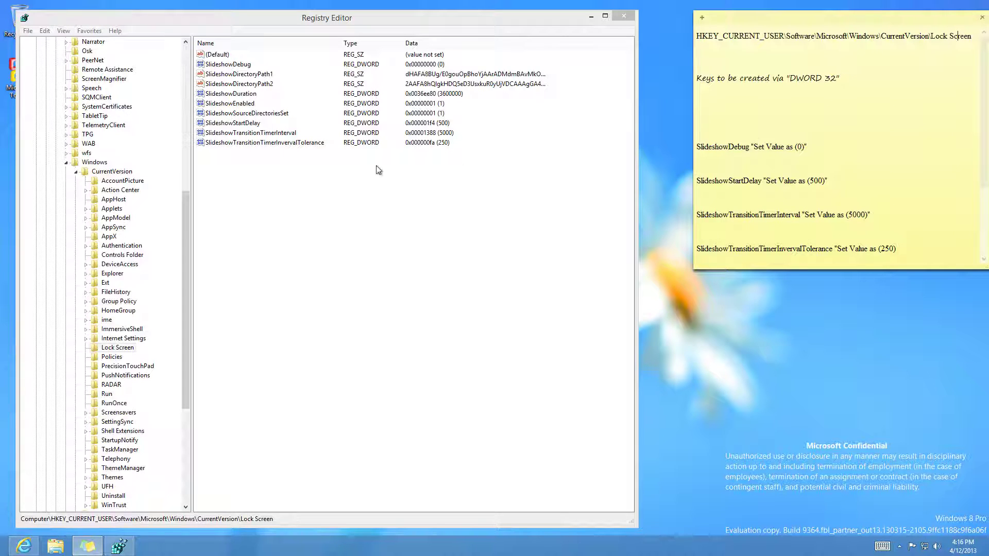
left_click(277, 144)
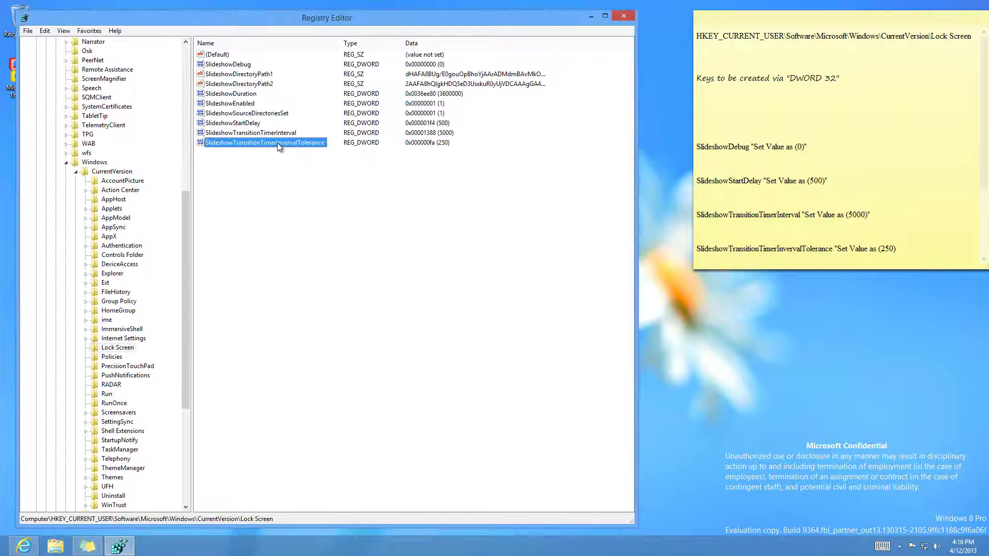
right_click(277, 143)
left_click(308, 173)
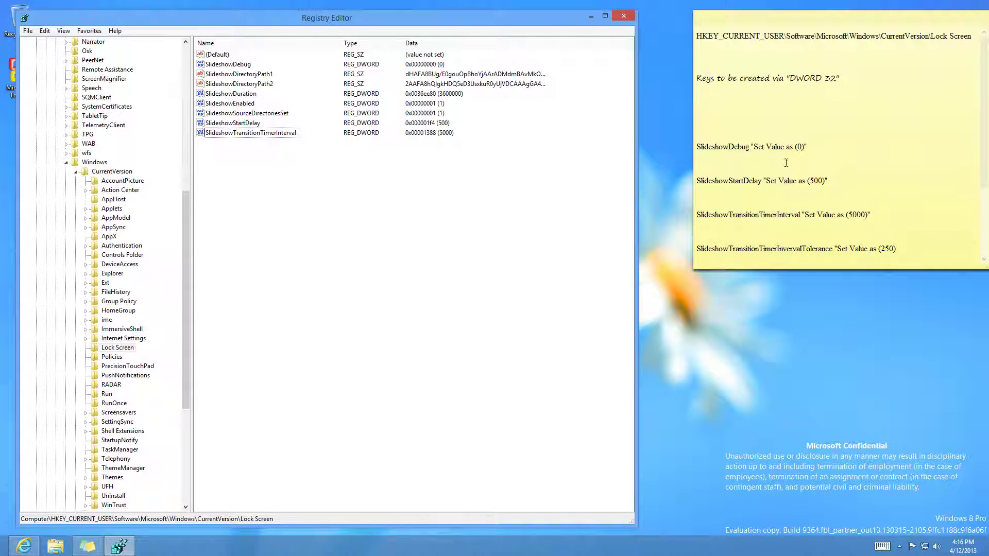
Step: Copy the SlideshowTransitionTimerInvervalTolerance name from the sticky note and switch to Internet Explorer
left_click(700, 249)
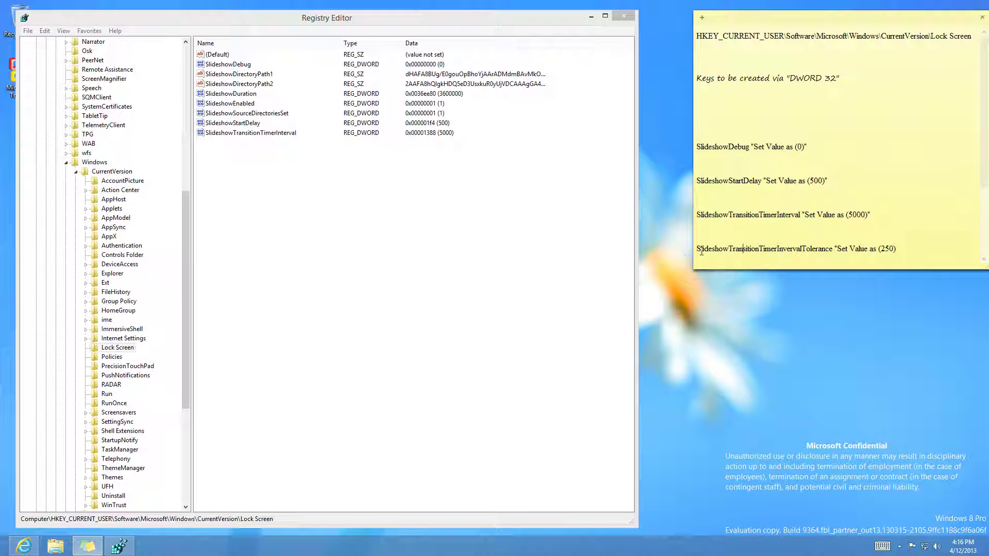
left_click_drag(699, 249, 833, 249)
right_click(747, 249)
left_click(762, 273)
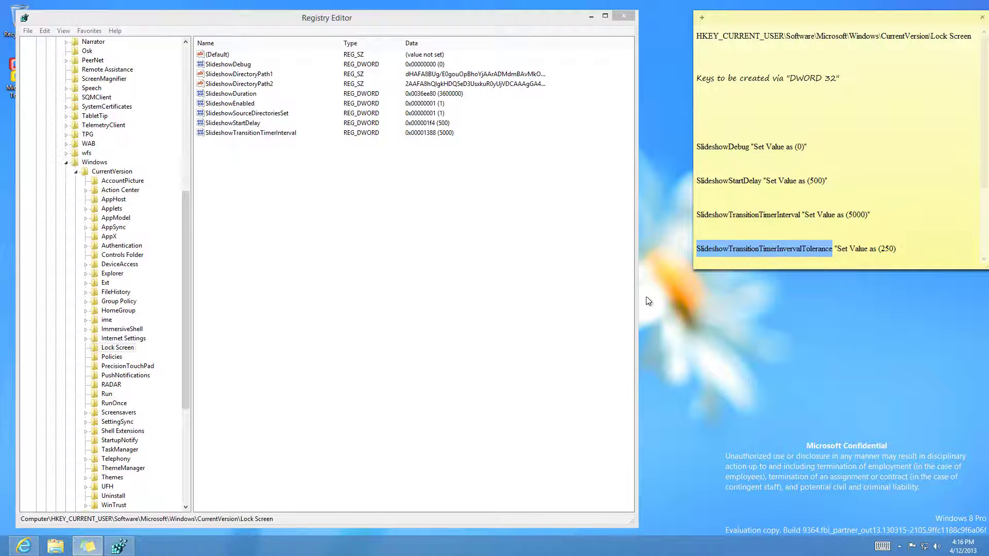
left_click(33, 546)
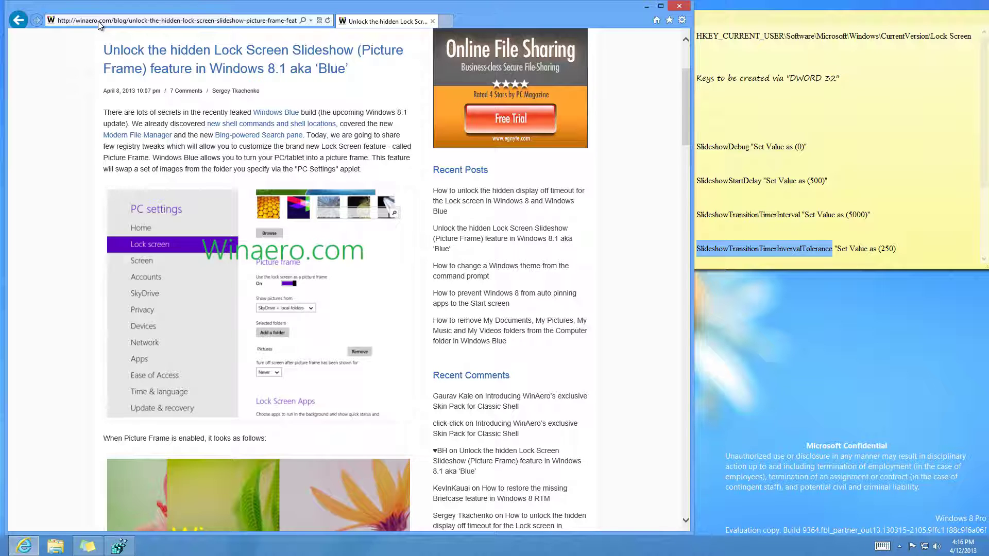
Step: Scroll the article down to the SlideshowDebug section and select its heading
scroll(48, 288, "down", 15)
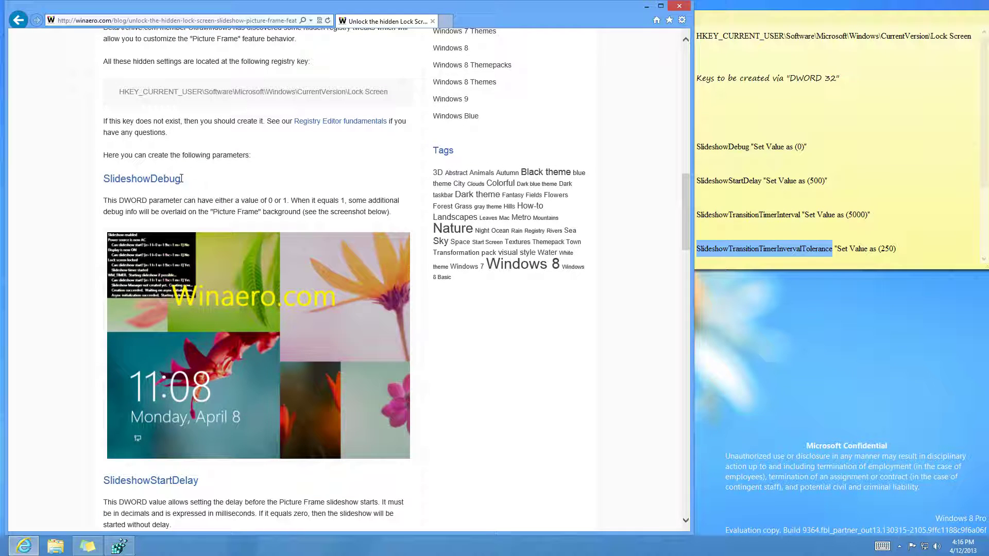
left_click_drag(183, 180, 105, 183)
right_click(113, 184)
left_click(41, 201)
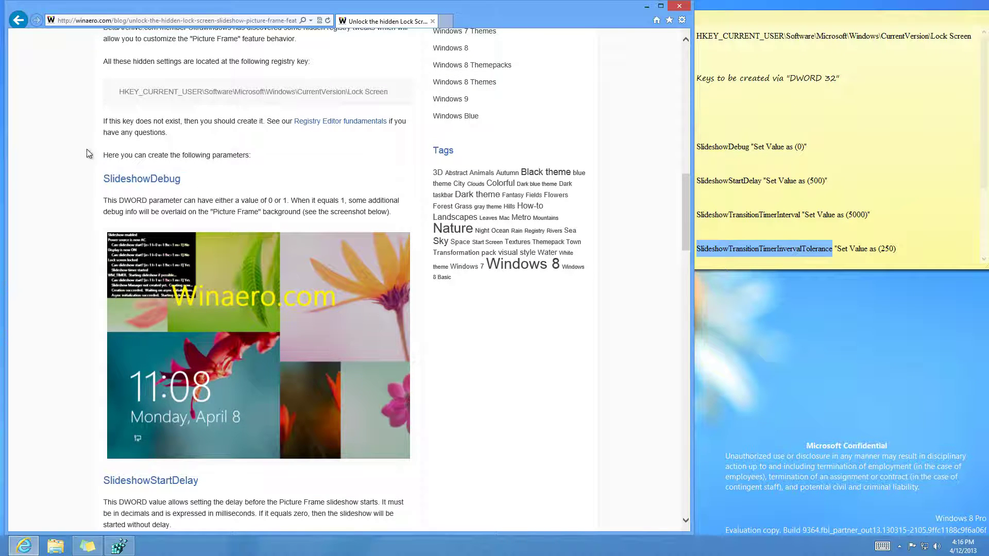
Step: Minimize Internet Explorer and bring up the New menu in the Lock Screen value list
left_click(646, 6)
right_click(305, 187)
right_click(286, 213)
mouse_move(298, 221)
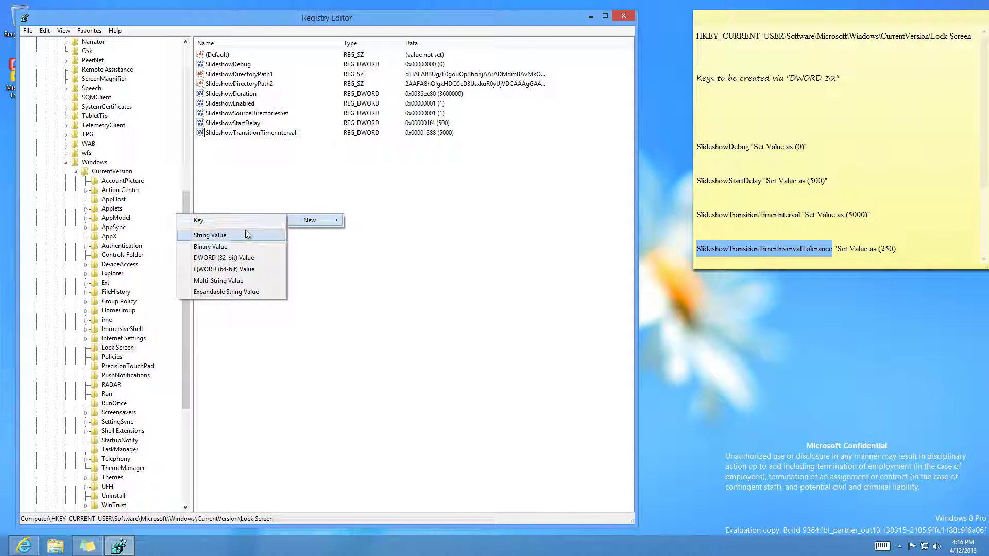
Step: Create a new DWORD (32-bit) value named SlideshowTransitionTimerInvervalTolerance by pasting the copied name
left_click(224, 258)
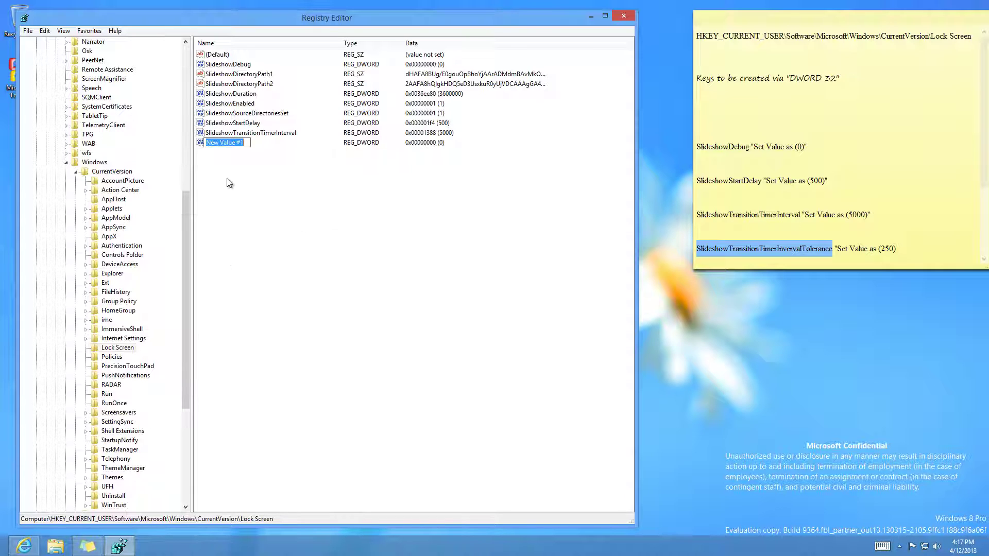
right_click(230, 143)
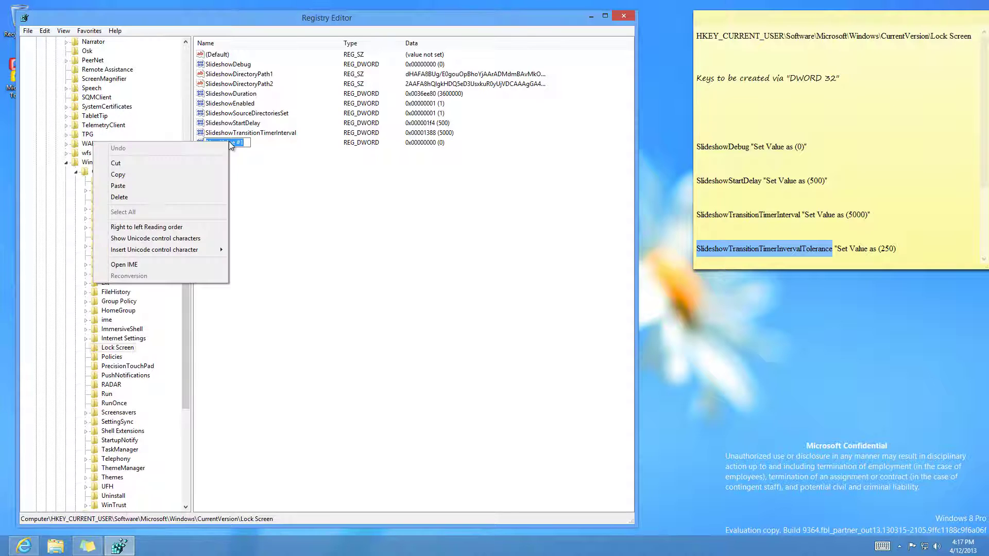
left_click(164, 186)
left_click(307, 146)
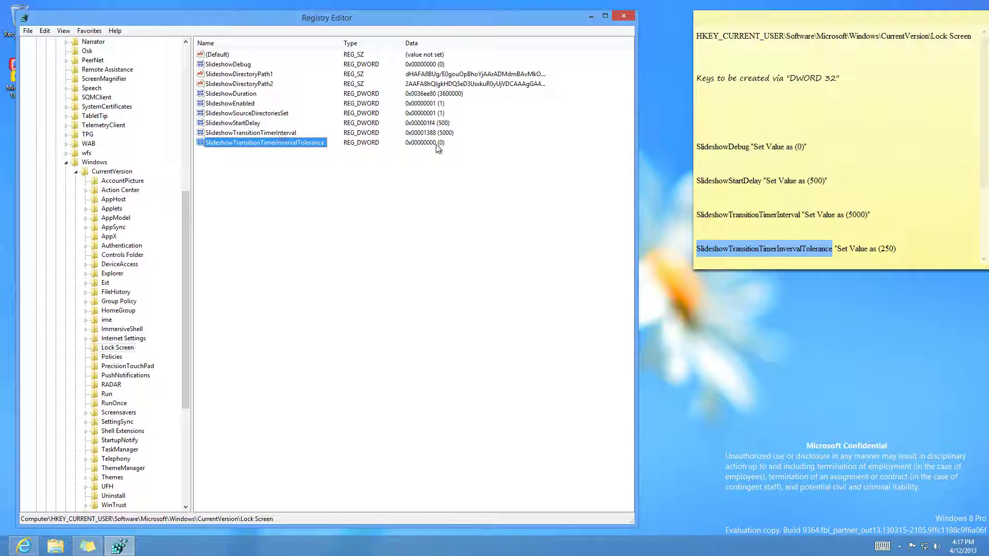
Step: Set SlideshowTransitionTimerInvervalTolerance to decimal 250
right_click(263, 143)
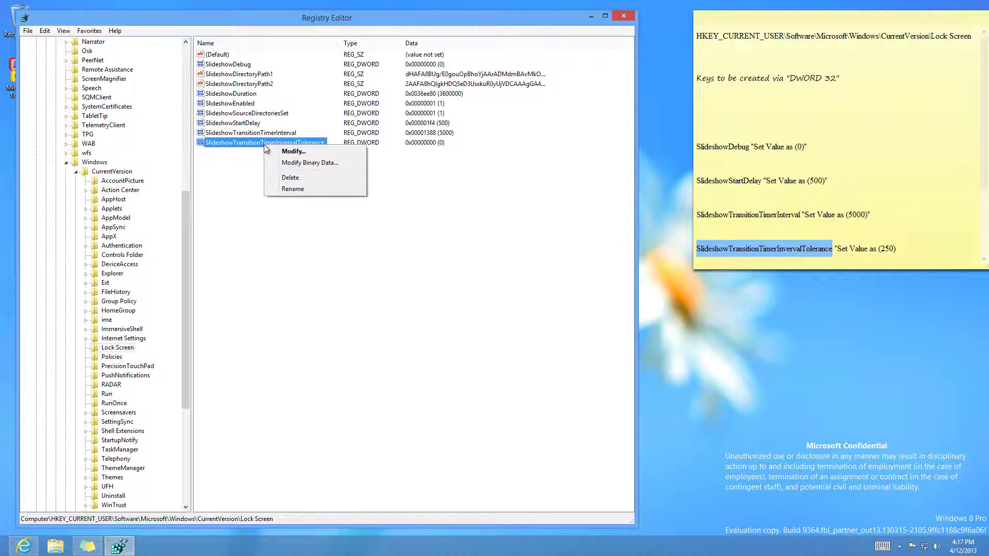
left_click(286, 152)
left_click(141, 125)
left_click(101, 119)
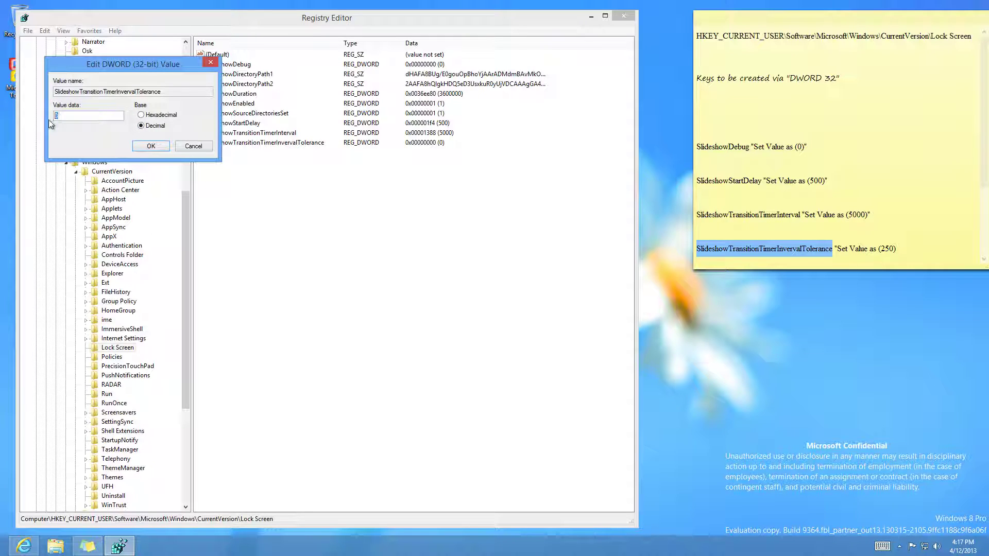
type("25")
left_click(154, 145)
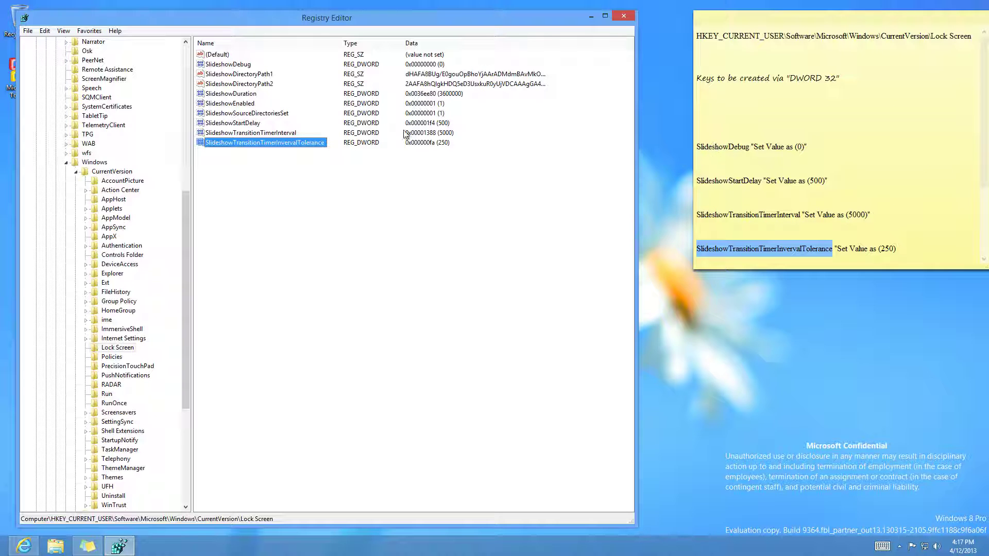
left_click(225, 64)
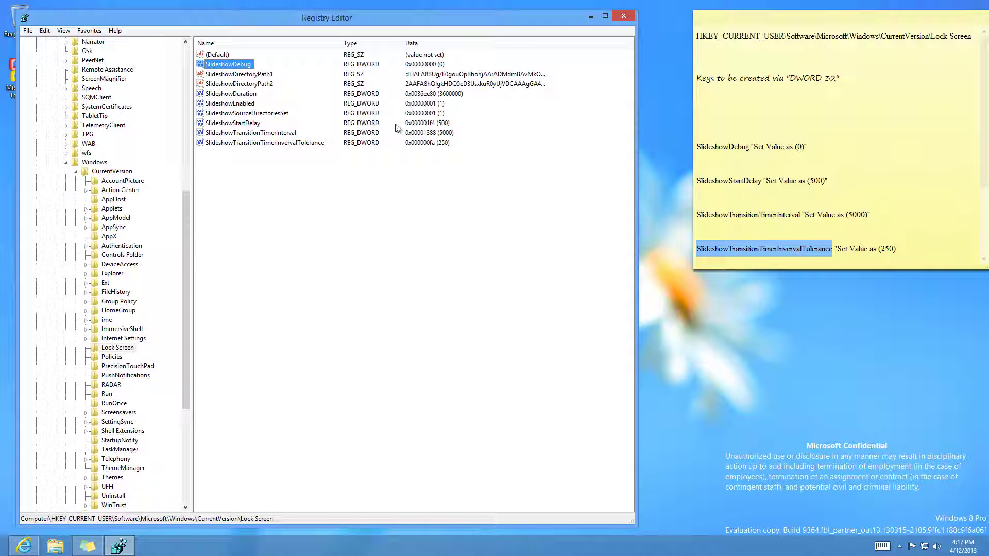
left_click(241, 126)
right_click(241, 126)
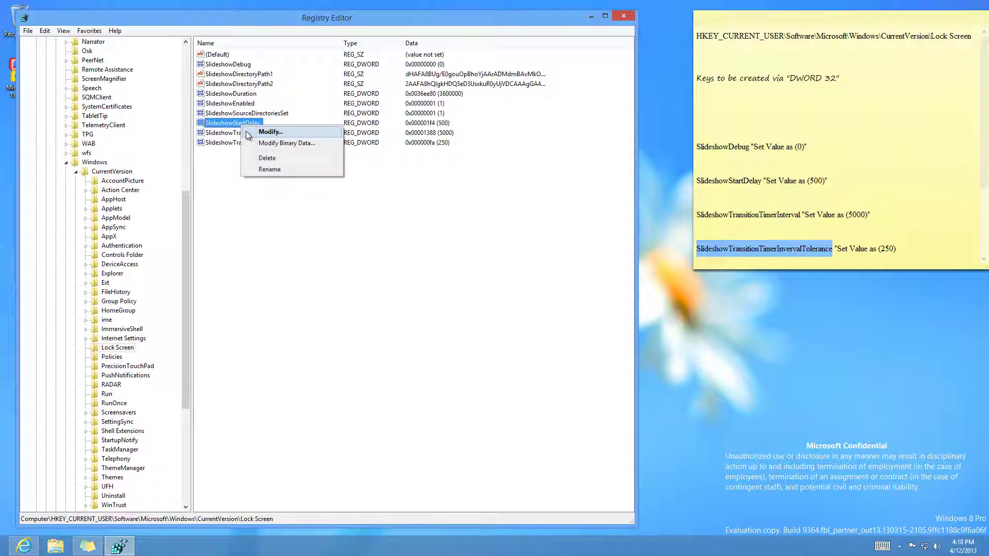
left_click(268, 133)
left_click(150, 126)
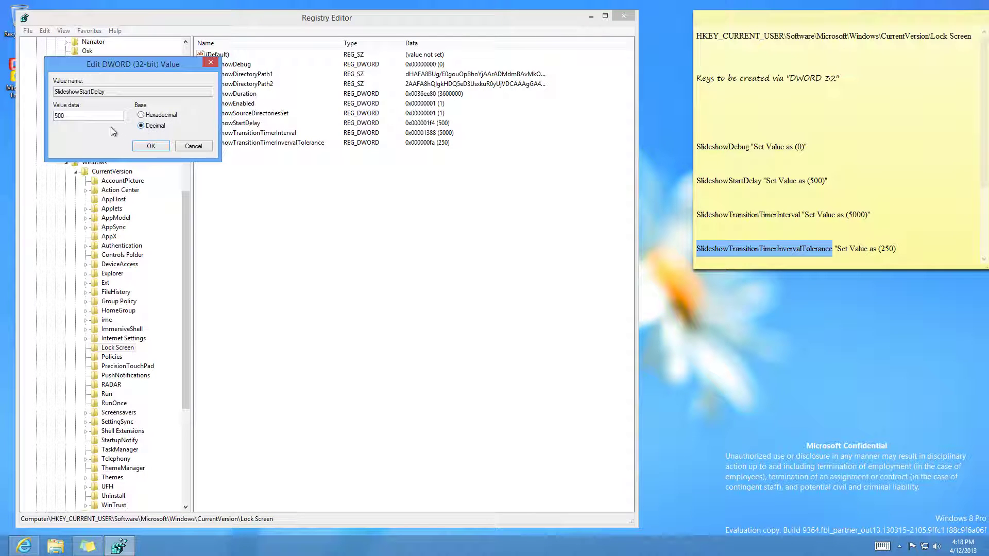
double_click(54, 116)
type("500")
left_click(166, 145)
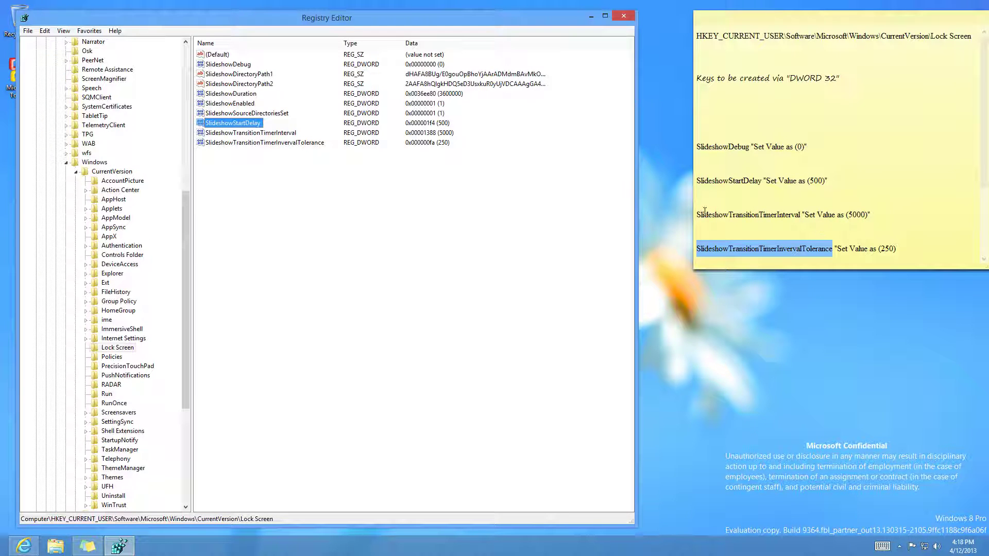
right_click(249, 134)
left_click(251, 143)
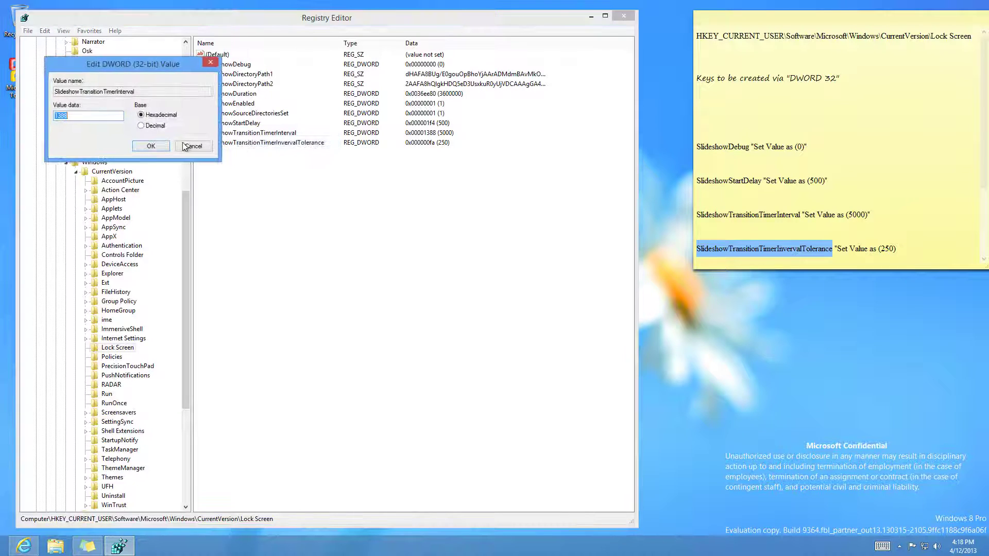
left_click(146, 128)
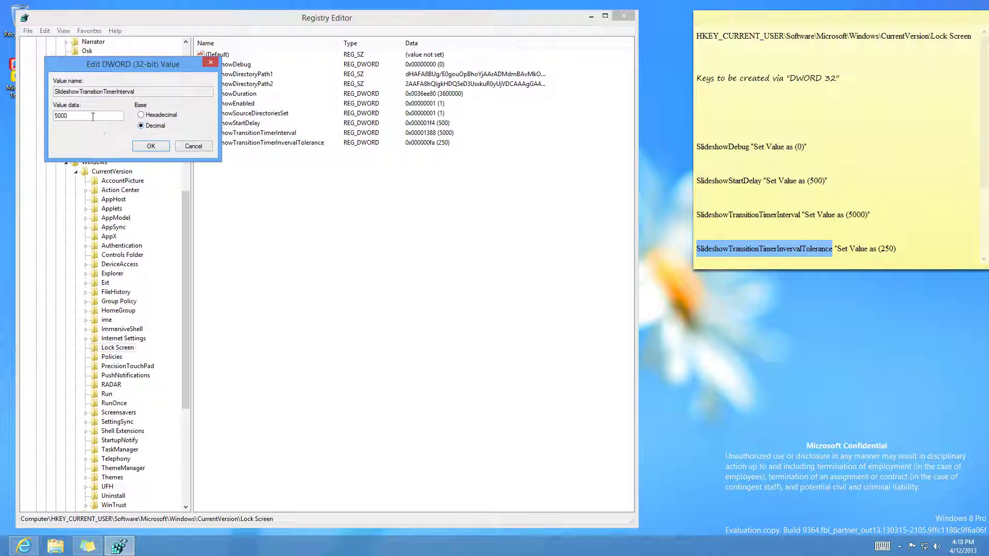
left_click(151, 147)
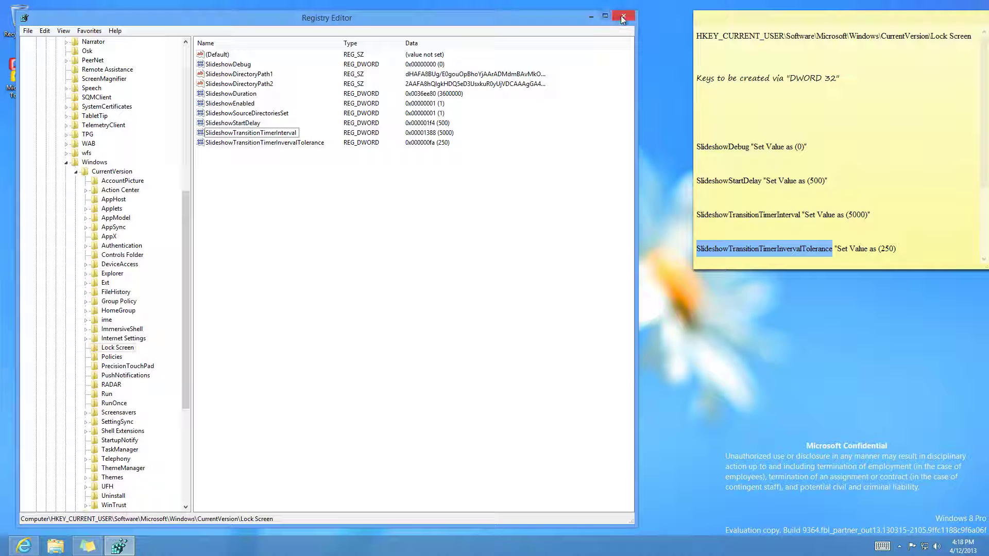
Step: Close Registry Editor and lock the PC from the Start screen's account menu
left_click(623, 18)
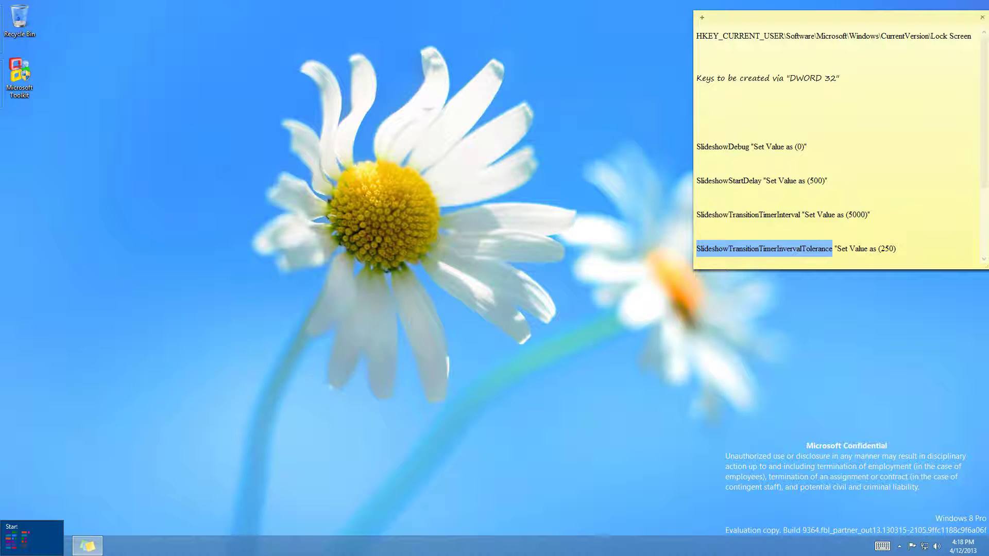
left_click(8, 549)
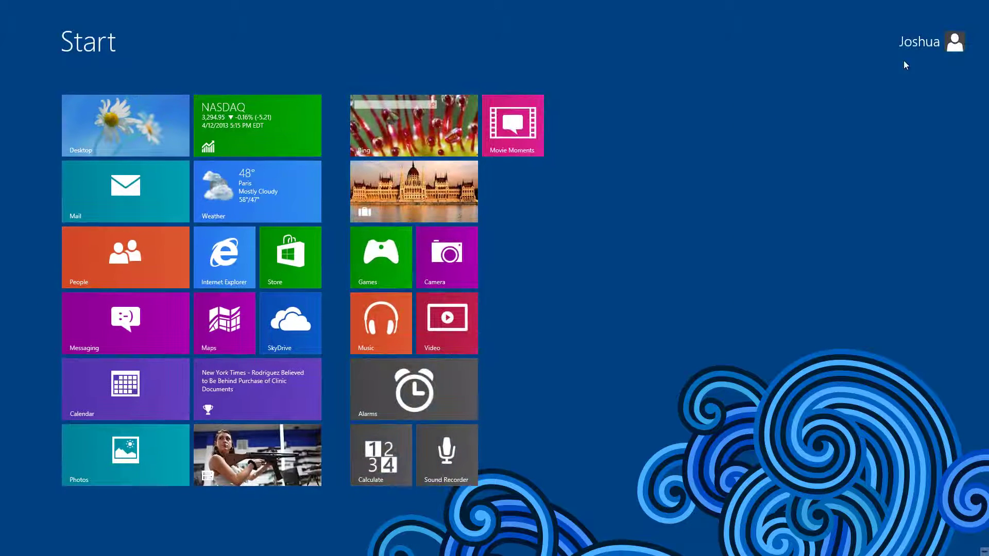
left_click(914, 43)
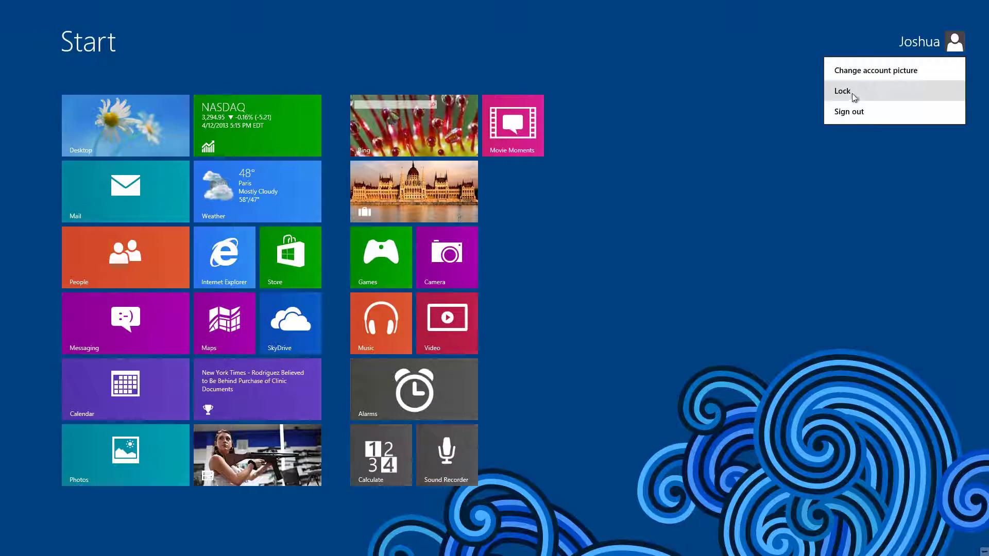
left_click(855, 92)
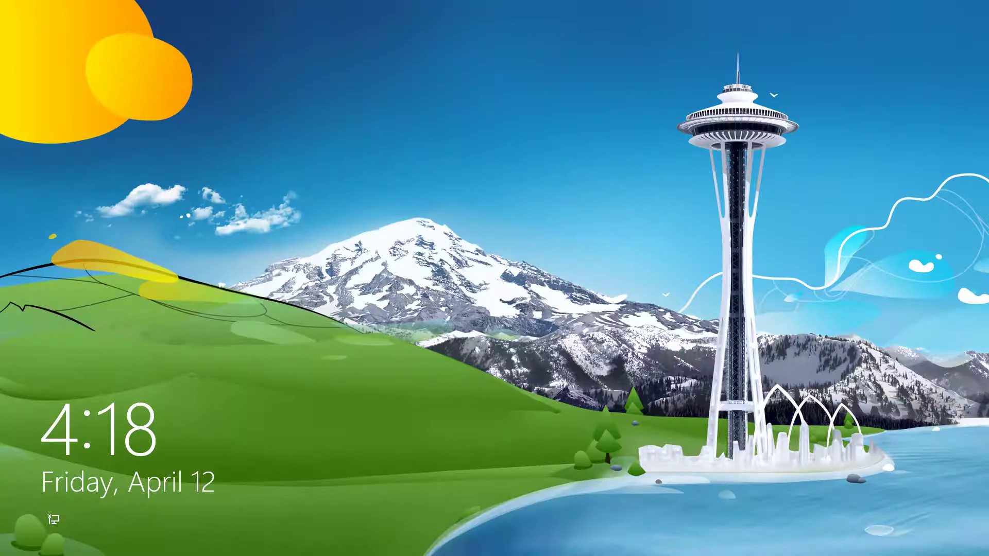